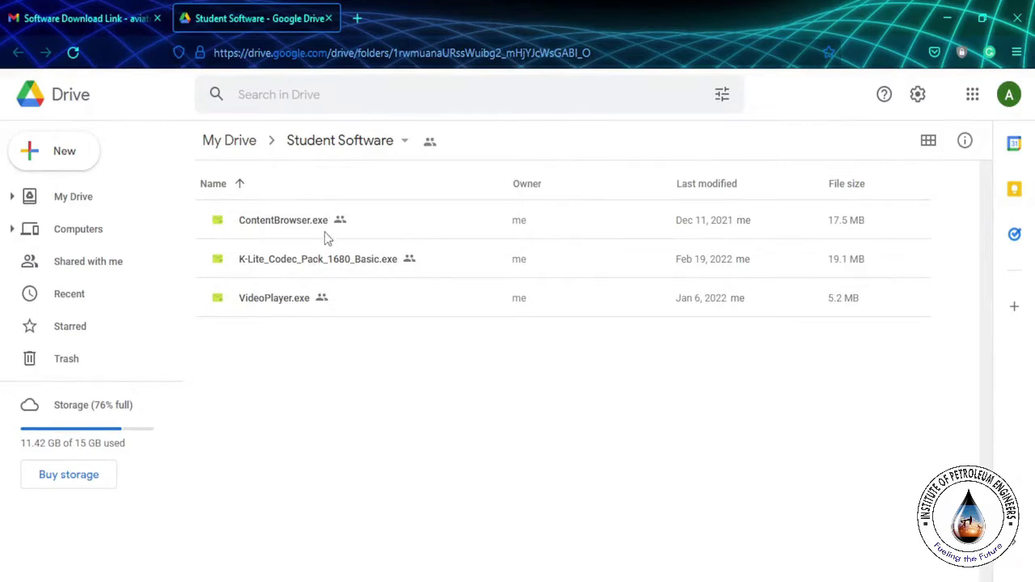
Step: Download the Student Software Drive folder as a zip and open its folder from the downloads list
left_click(358, 144)
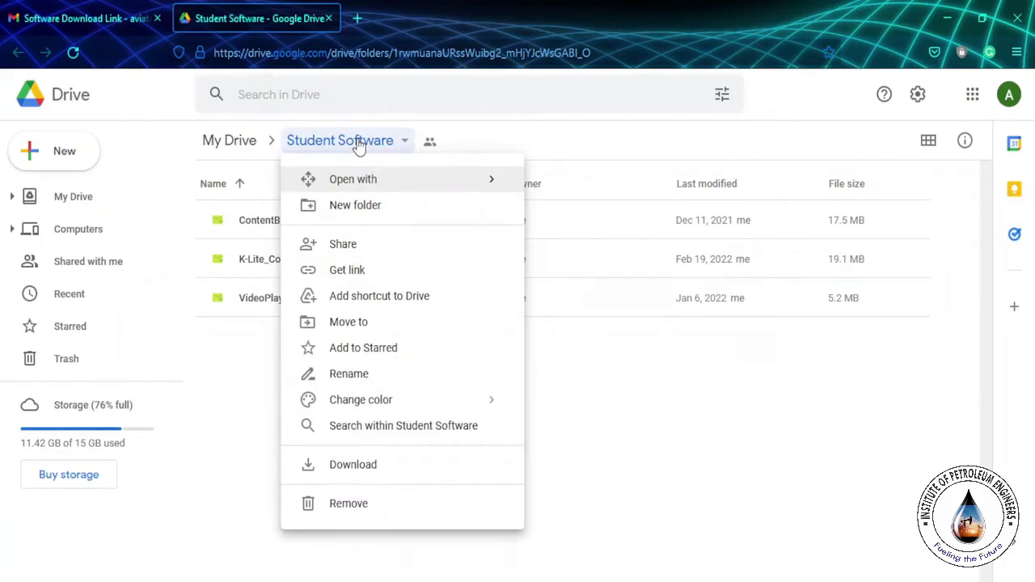
left_click(354, 472)
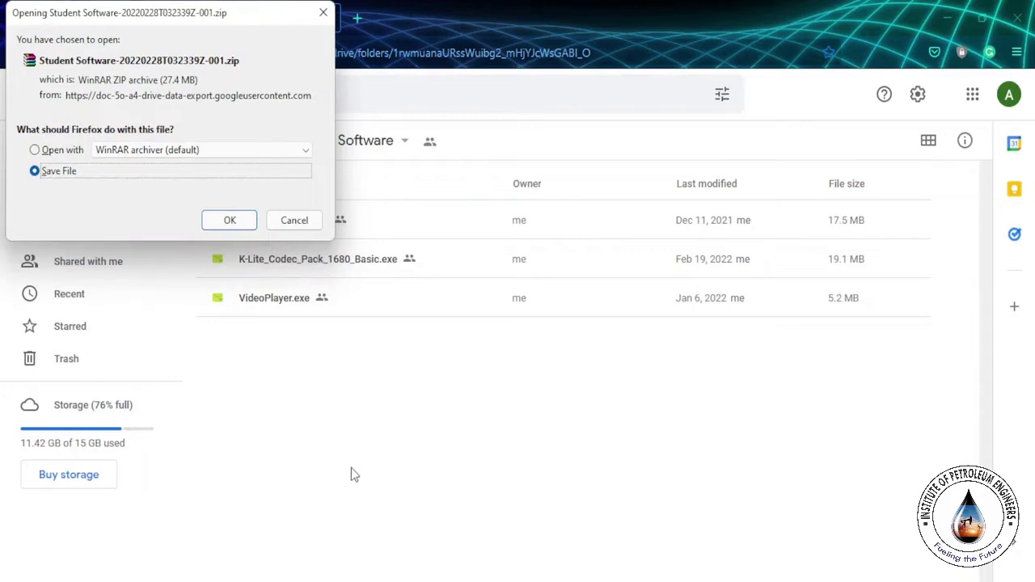
left_click(230, 220)
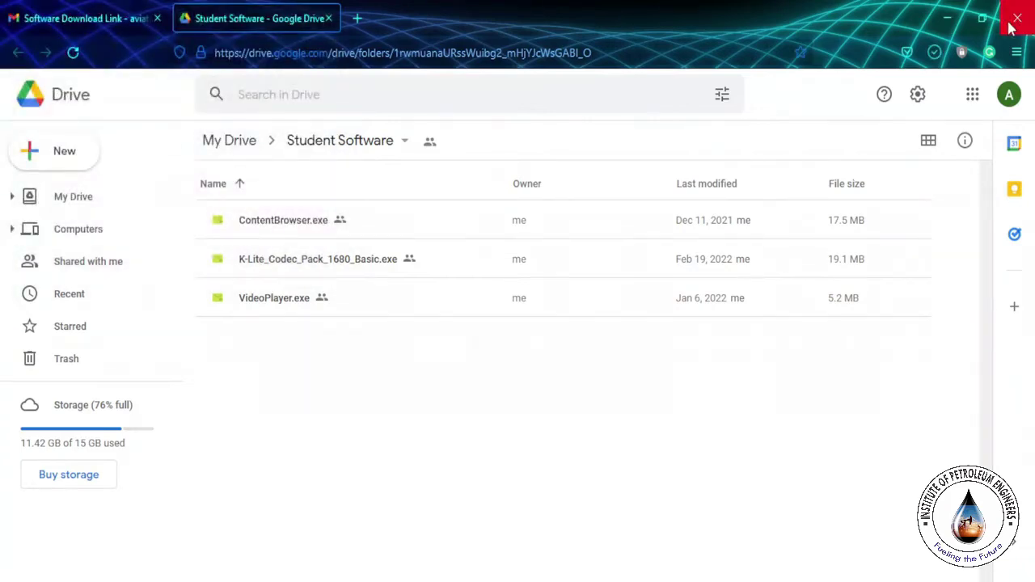
left_click(932, 52)
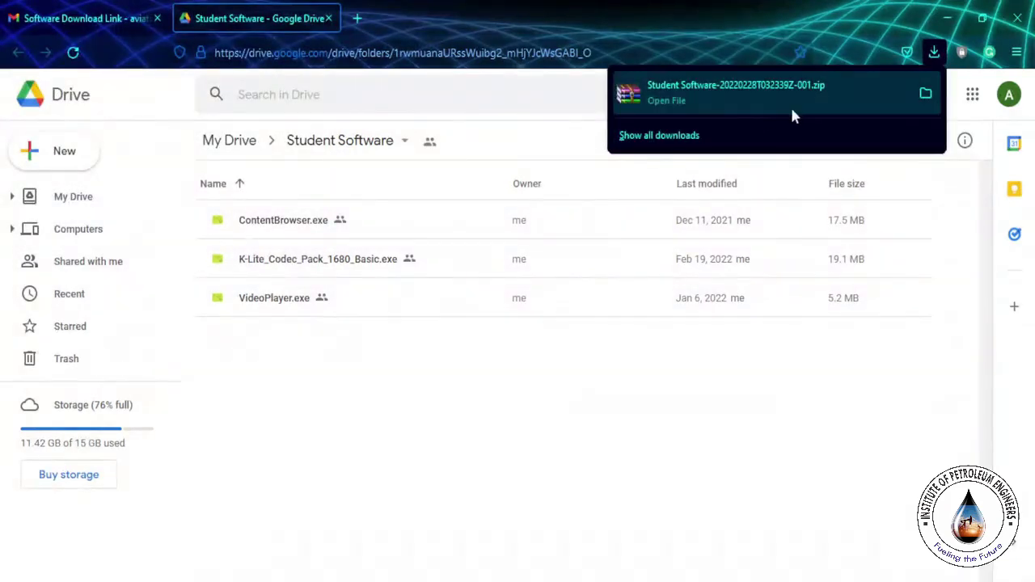
left_click(925, 96)
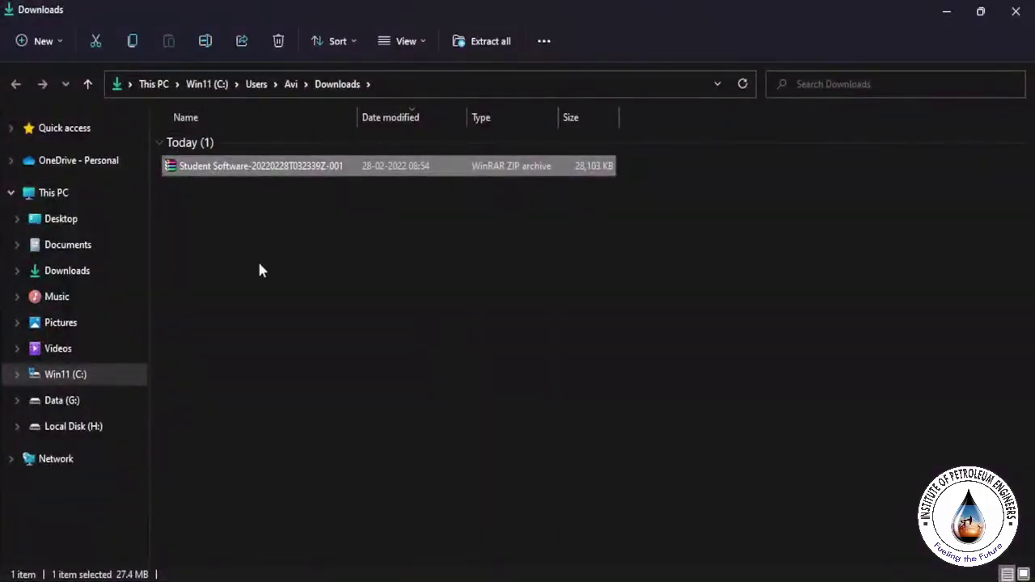
Step: Copy the Student Software zip from Downloads and go to the empty Local Disk (H:)
left_click(286, 265)
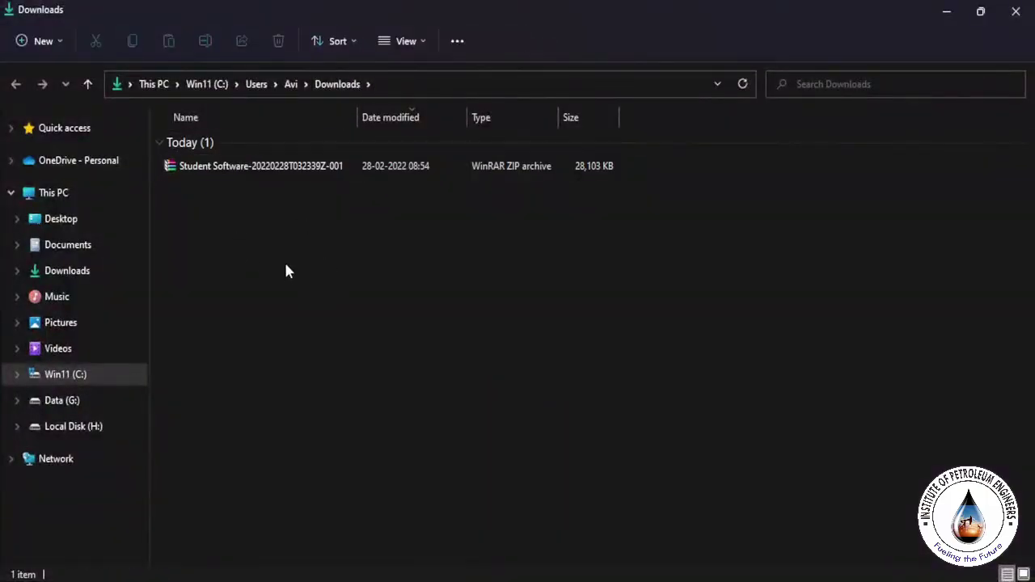
left_click(279, 171)
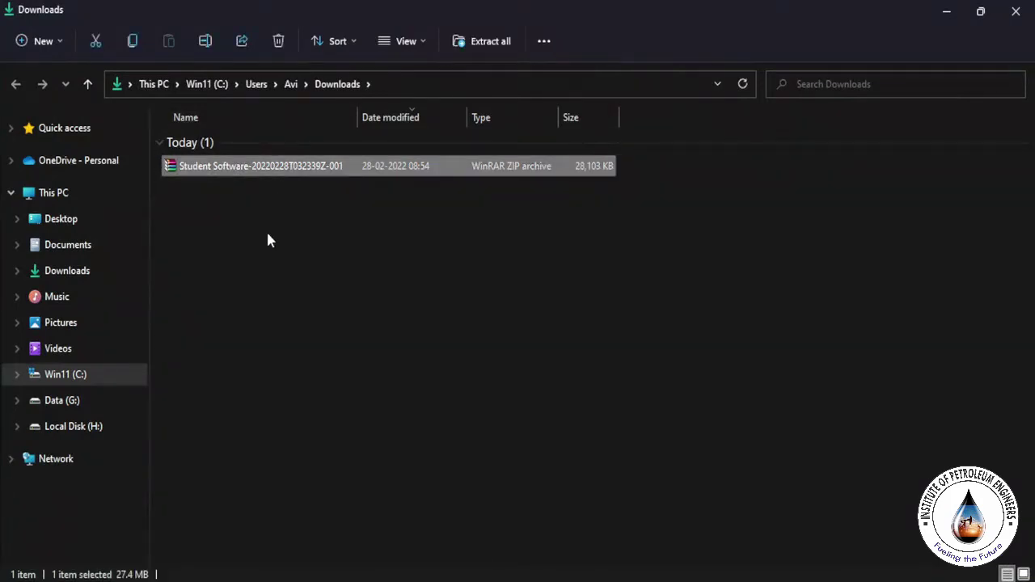
left_click(255, 228)
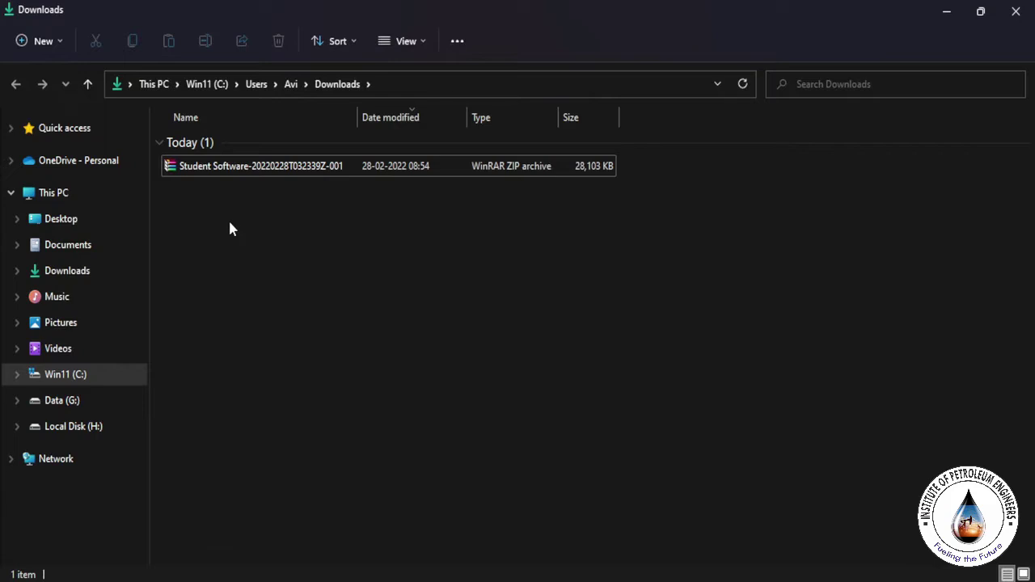
right_click(228, 175)
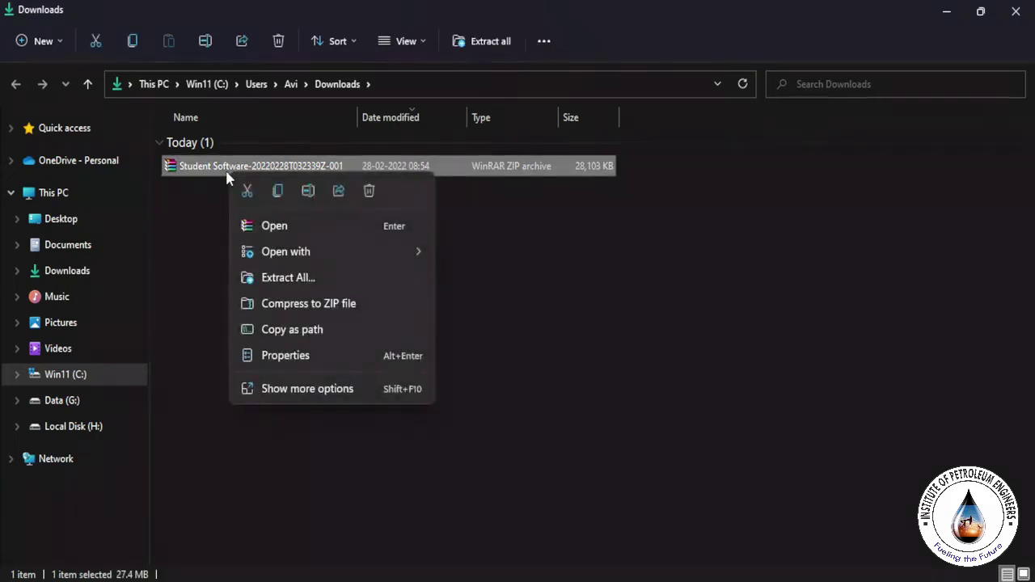
left_click(277, 191)
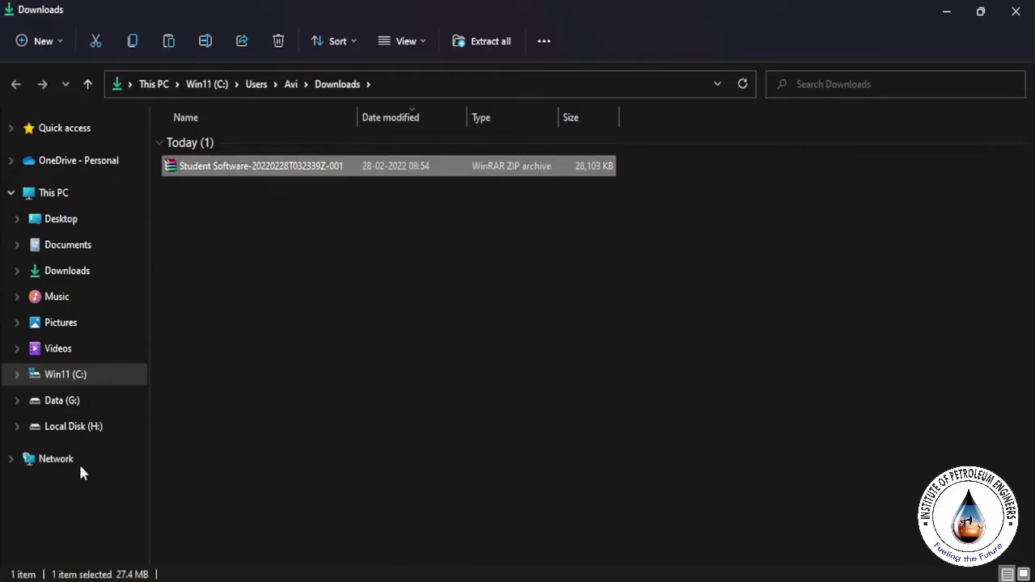
left_click(78, 428)
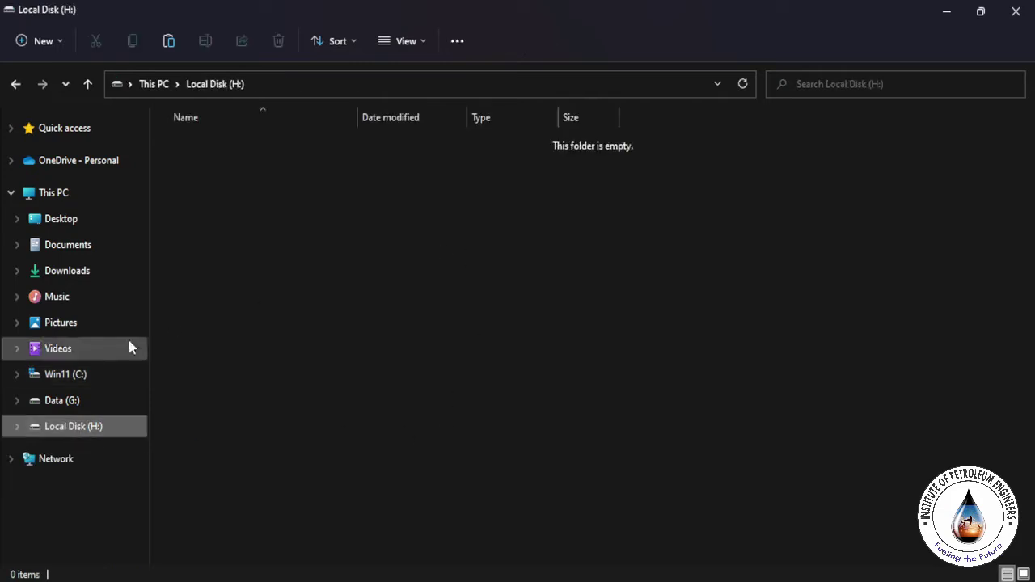
Step: Paste the Student Software zip onto Local Disk (H:)
right_click(289, 209)
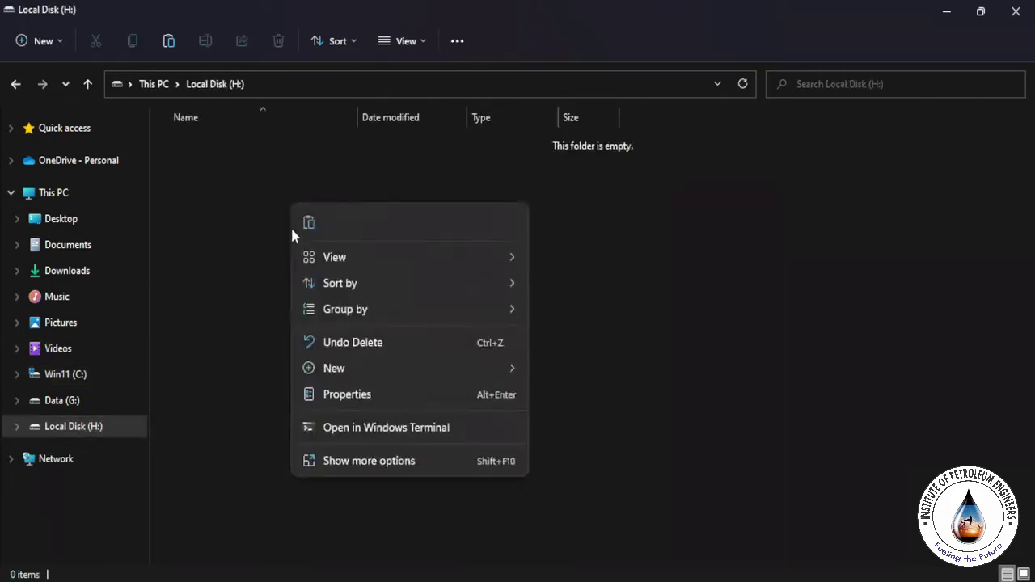
left_click(308, 229)
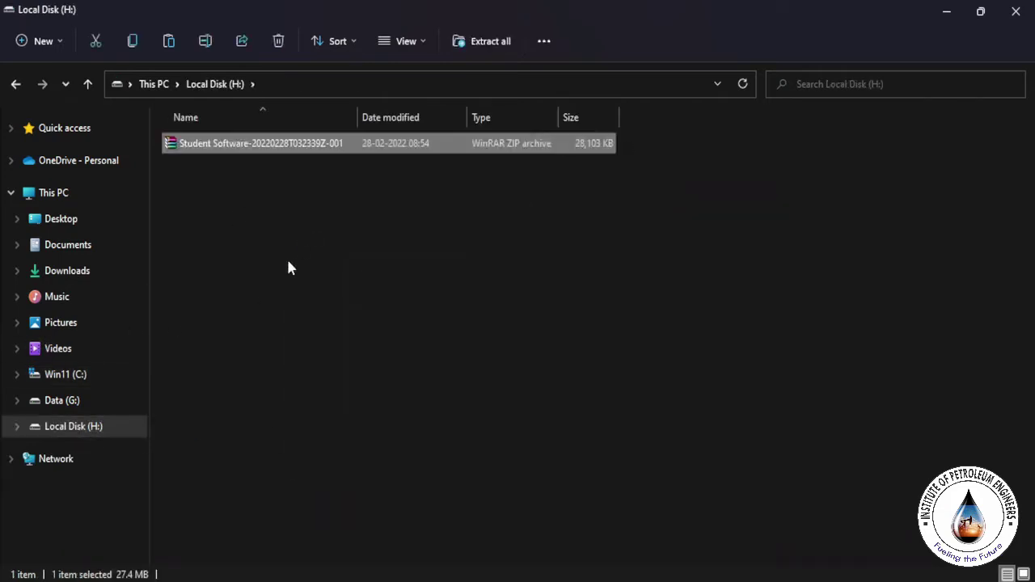
left_click(289, 263)
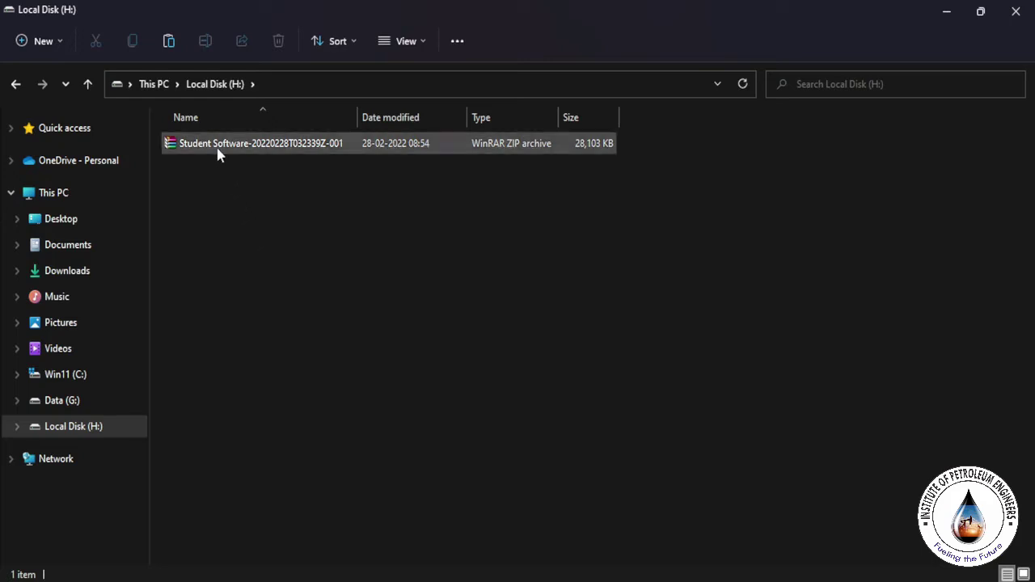
Step: Extract the zip's contents onto the H: drive
right_click(217, 153)
left_click(263, 254)
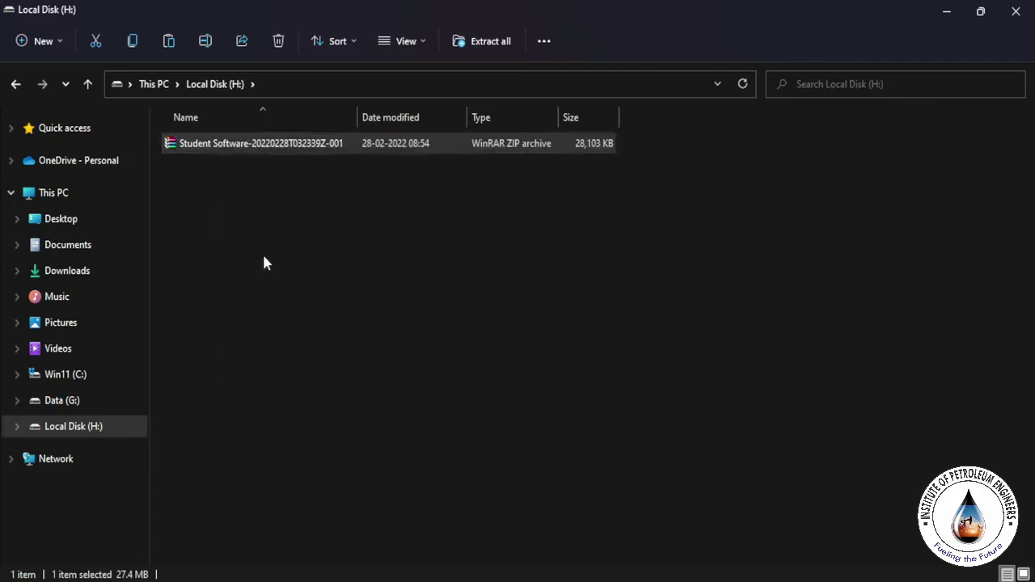
left_click(655, 456)
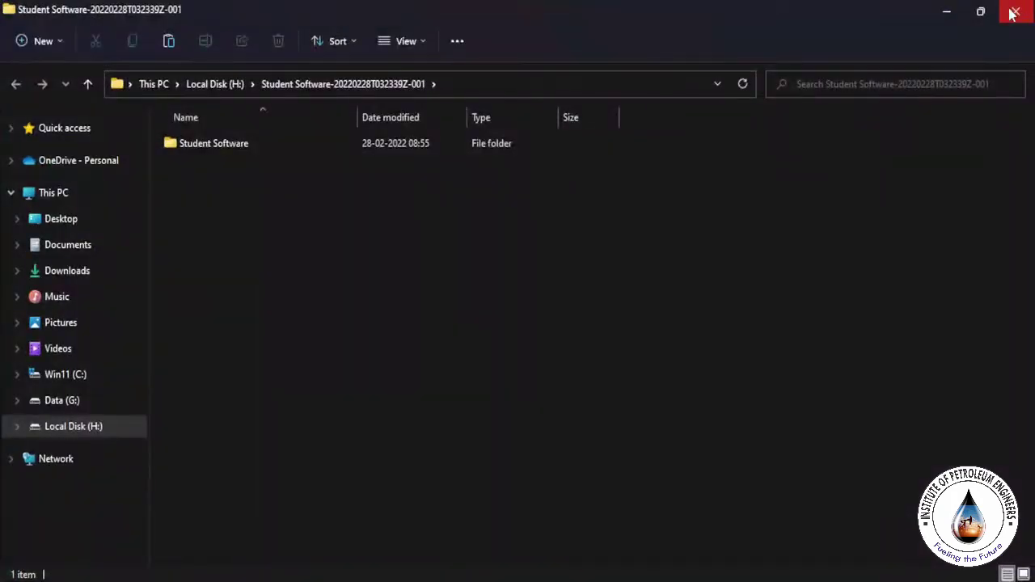
left_click(1015, 11)
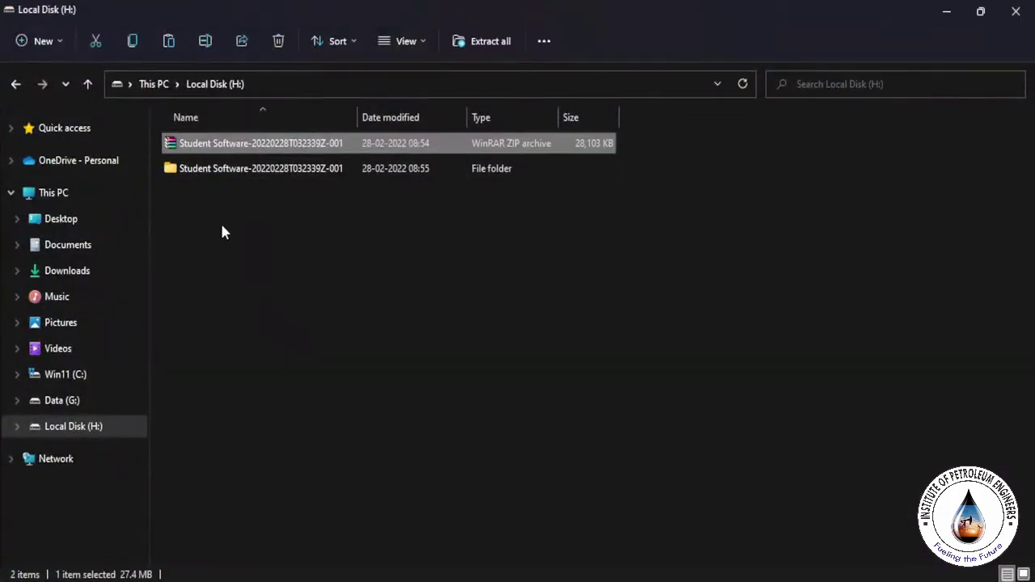
Step: Open the extracted folder's Student Software subfolder and launch ContentBrowser from it
left_click(254, 172)
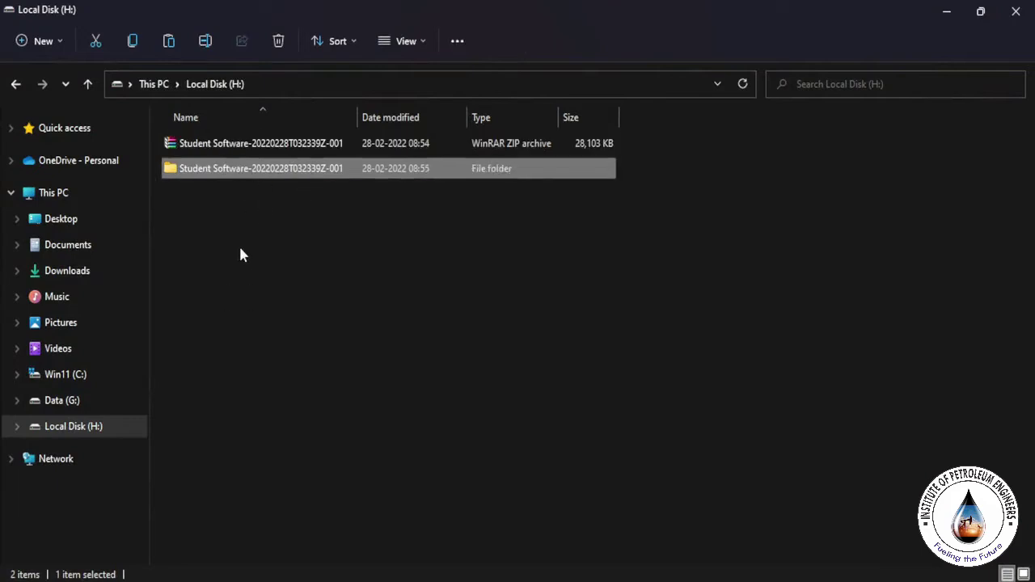
double_click(220, 174)
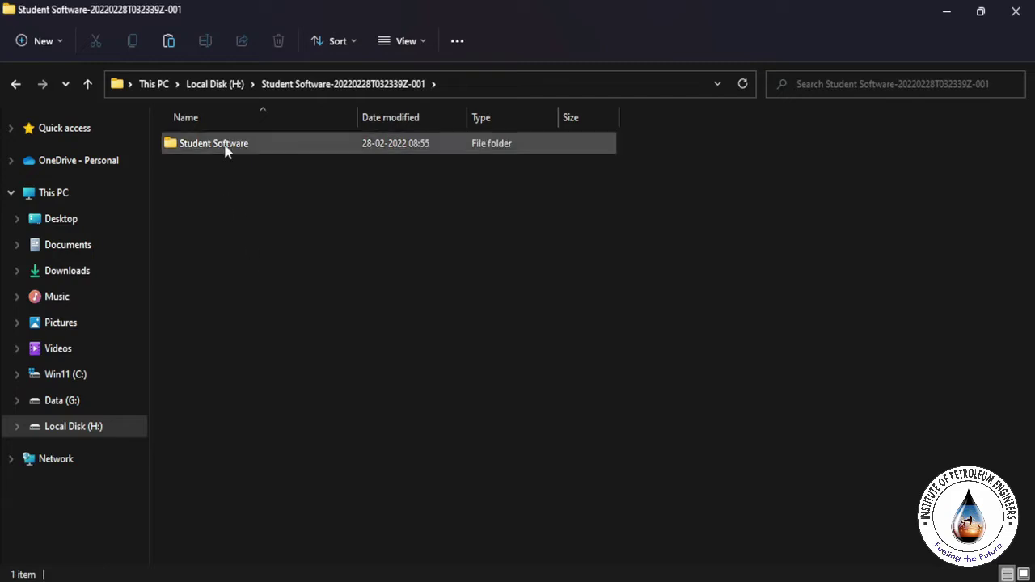
double_click(227, 151)
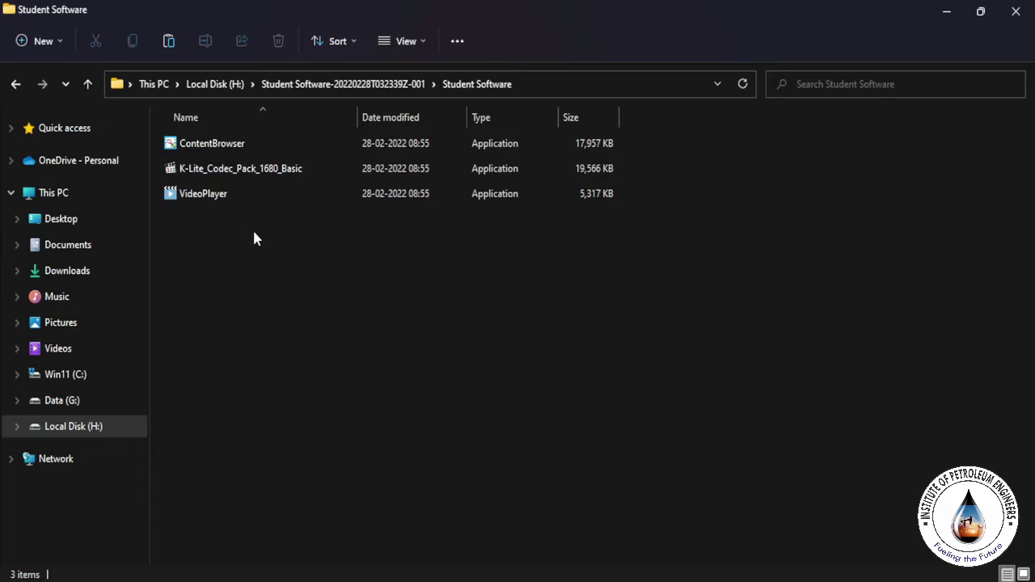
double_click(233, 146)
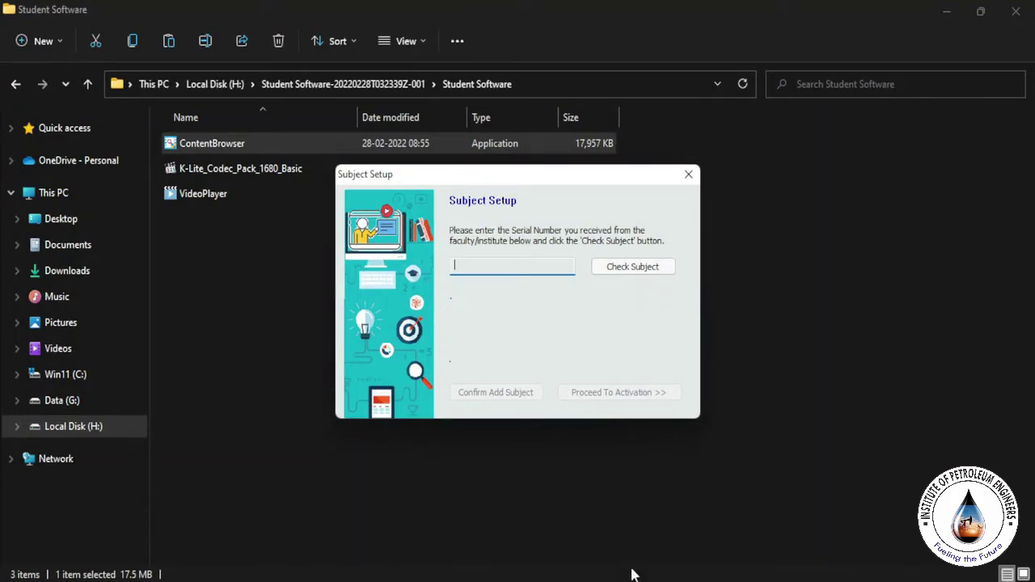
Step: Copy the serial number from the Software Download Link email and return to Subject Setup
key("alt+Tab")
left_click(81, 17)
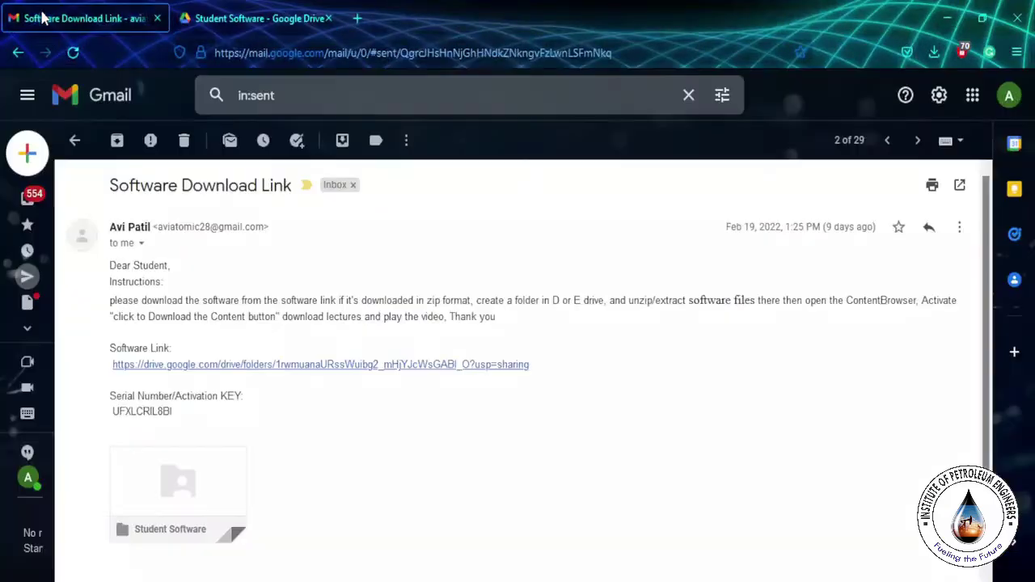
double_click(138, 412)
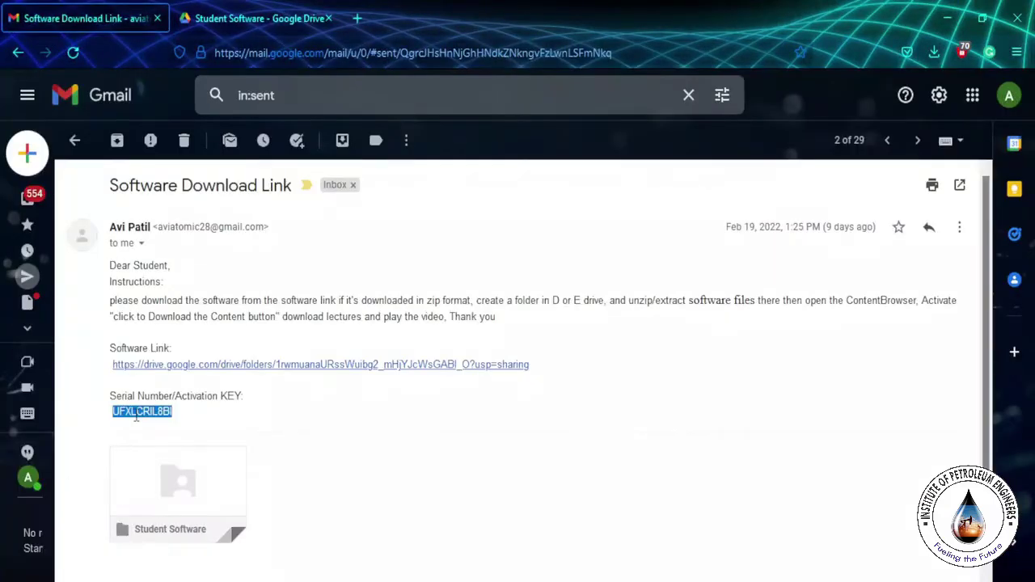
right_click(139, 412)
left_click(157, 187)
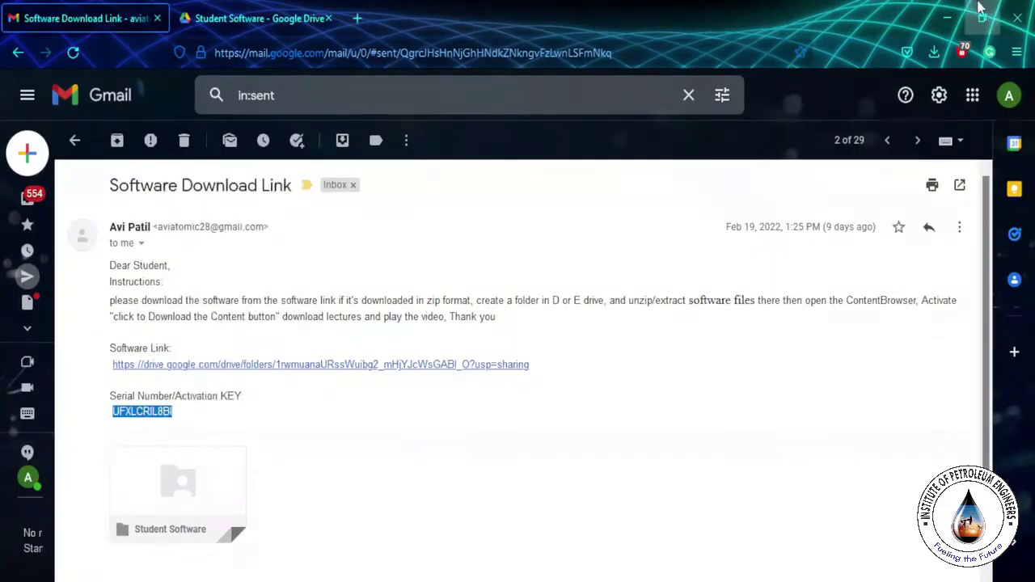
left_click(944, 18)
Step: Paste the serial number, check it, and add the Demo WMV Content subject
right_click(516, 267)
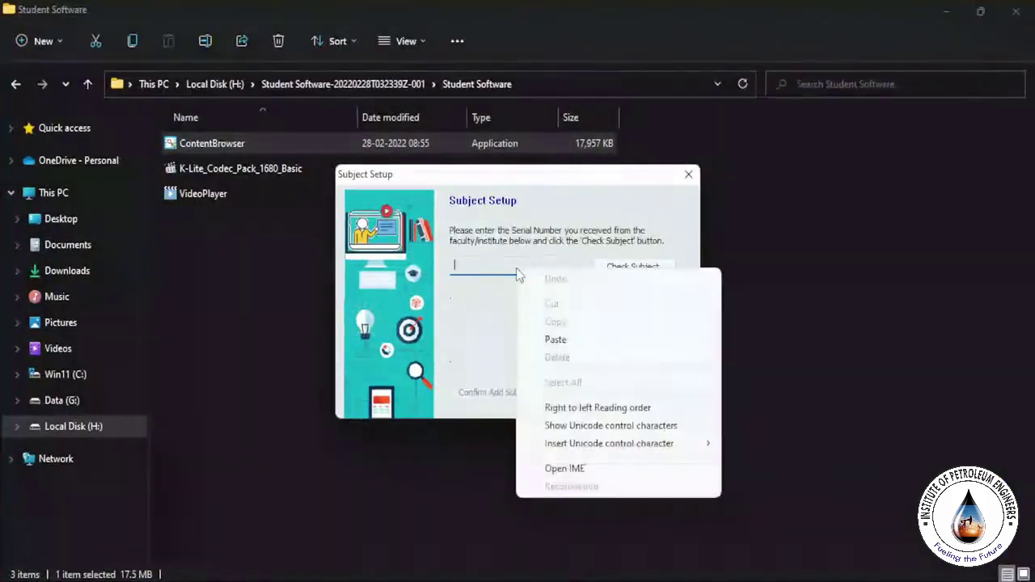
left_click(555, 340)
left_click(639, 270)
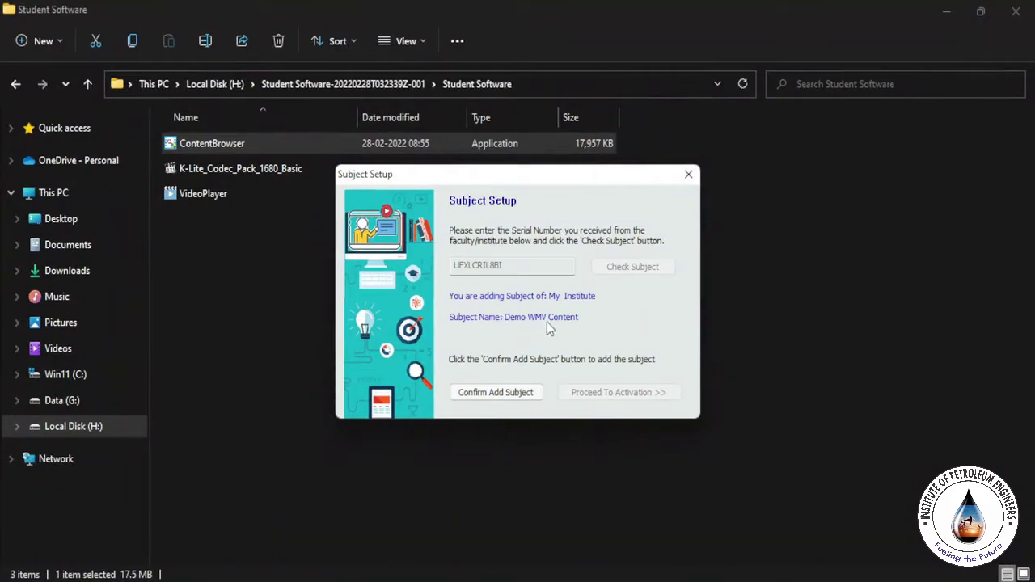
left_click(507, 393)
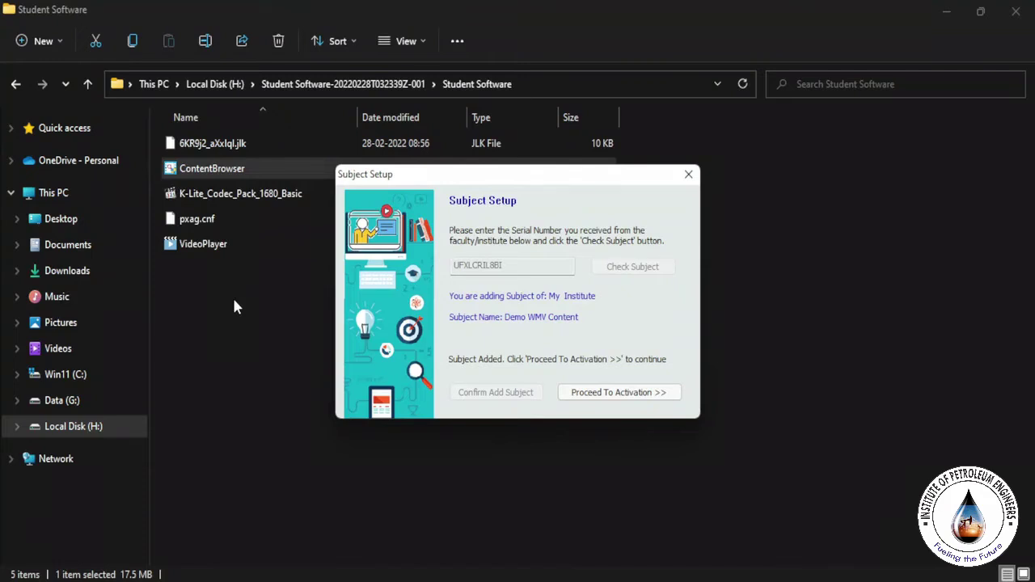
Step: Proceed to activation and fill in the contact's e-mail, full name and mobile number
left_click(634, 396)
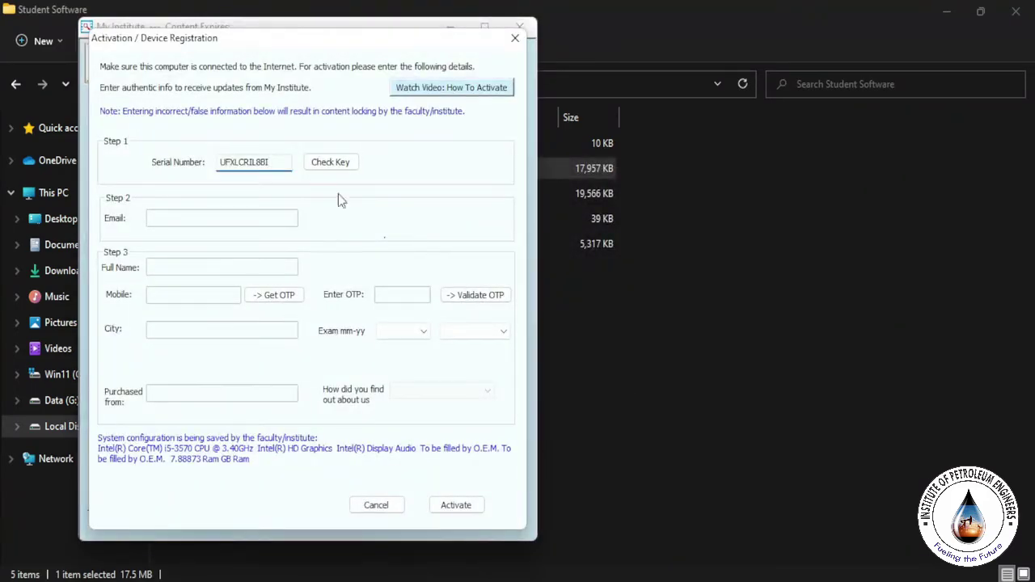
left_click(347, 165)
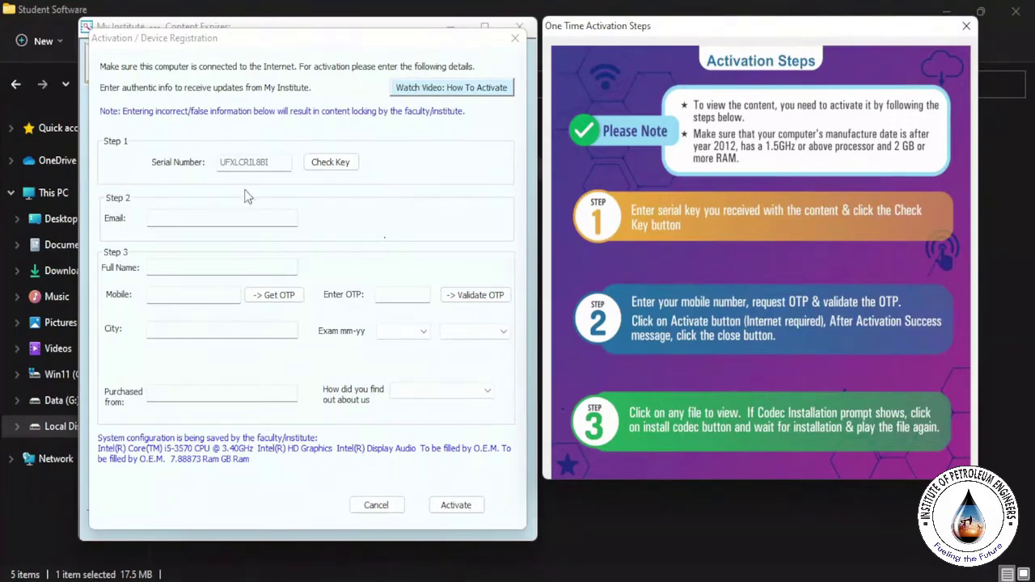
left_click(171, 221)
type("test@gmail.com")
left_click(179, 269)
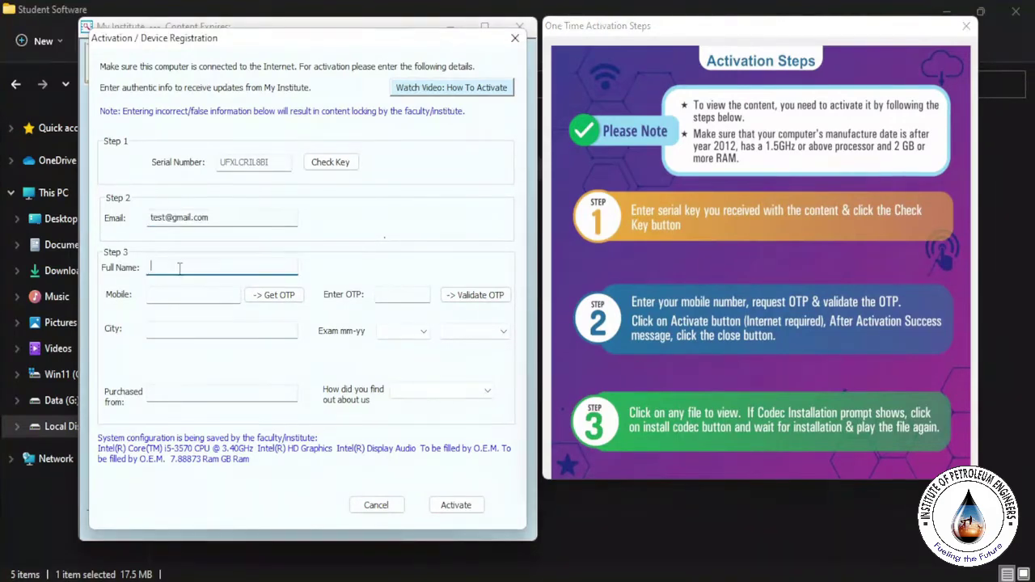
type("avi")
left_click(198, 302)
Step: Request a one-time password, enter it, and get it validated
left_click(275, 296)
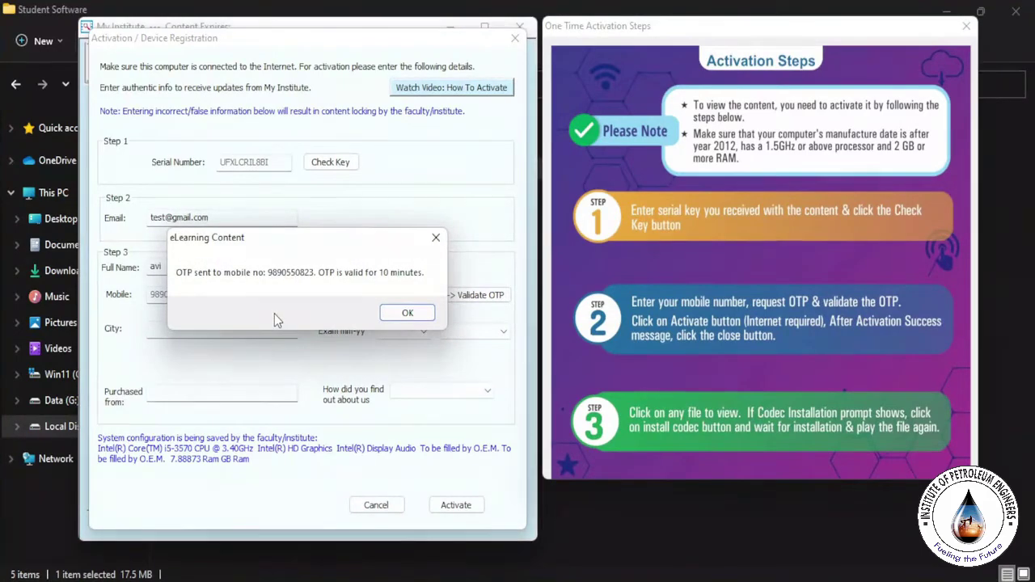
left_click(405, 313)
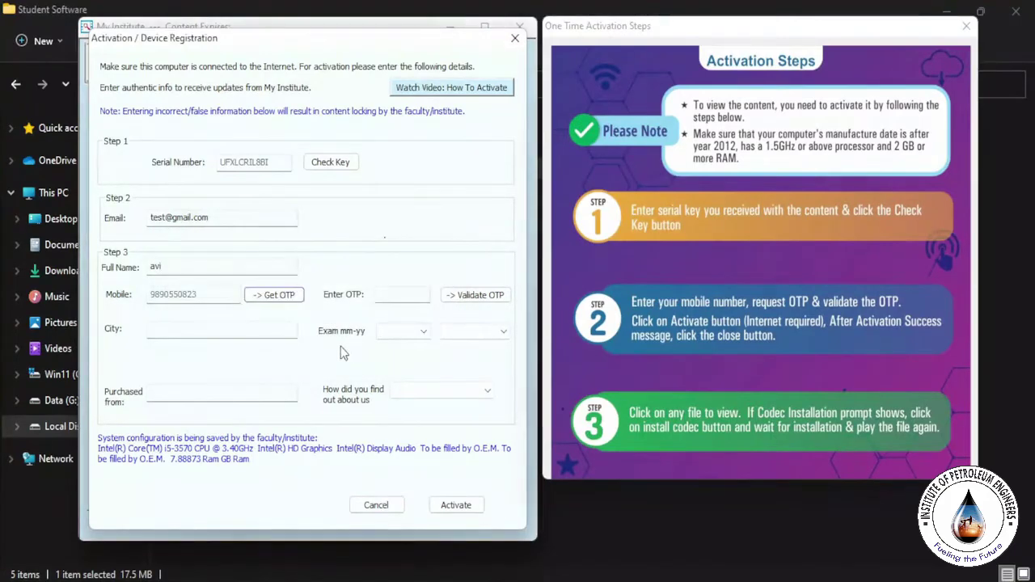
key("ctrl+v")
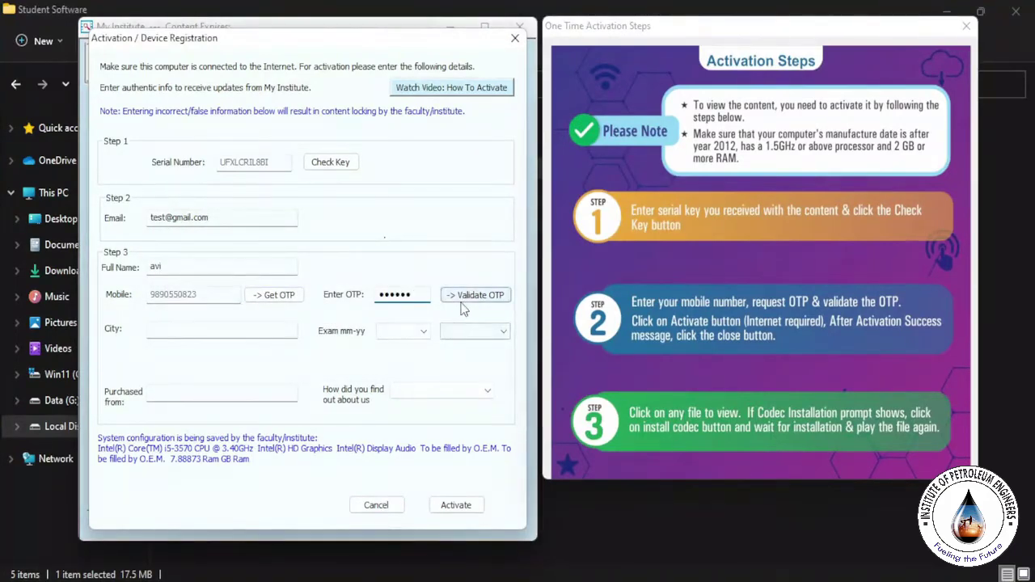
left_click(477, 300)
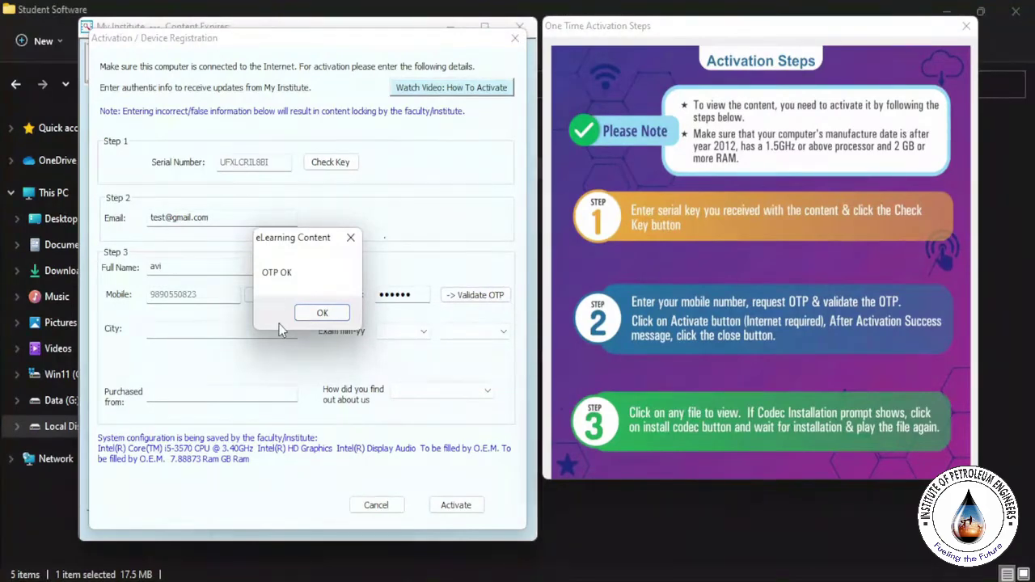
left_click(322, 313)
Step: Enter the city and set the exam date to 03 - March 2023
left_click(240, 330)
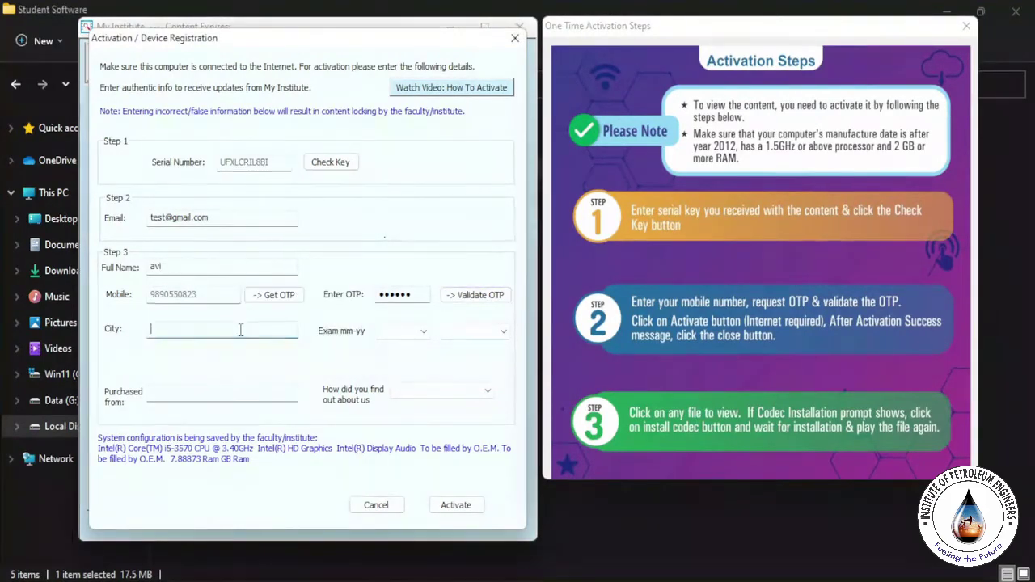
type("n")
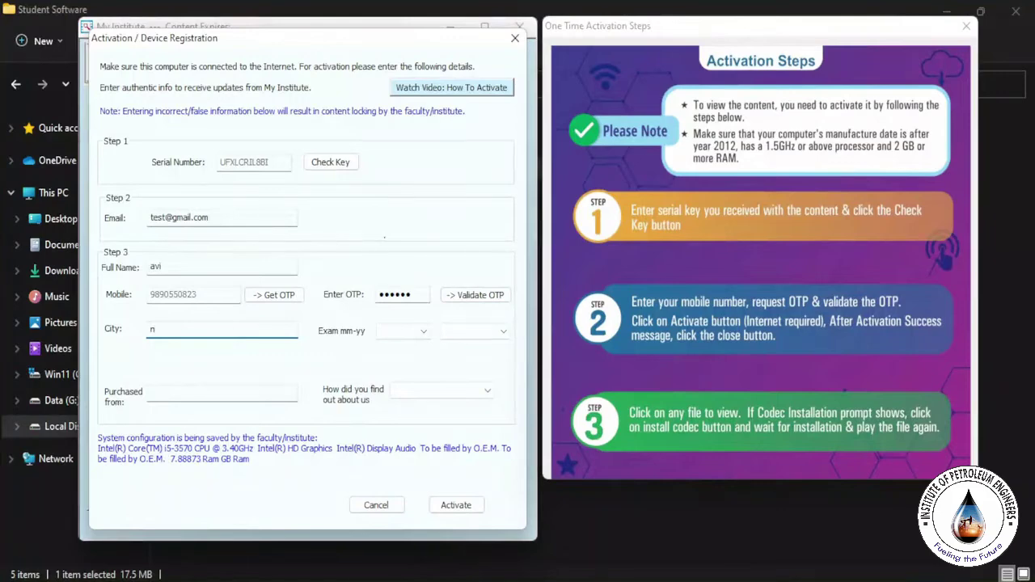
type("gp")
left_click(389, 333)
left_click(396, 376)
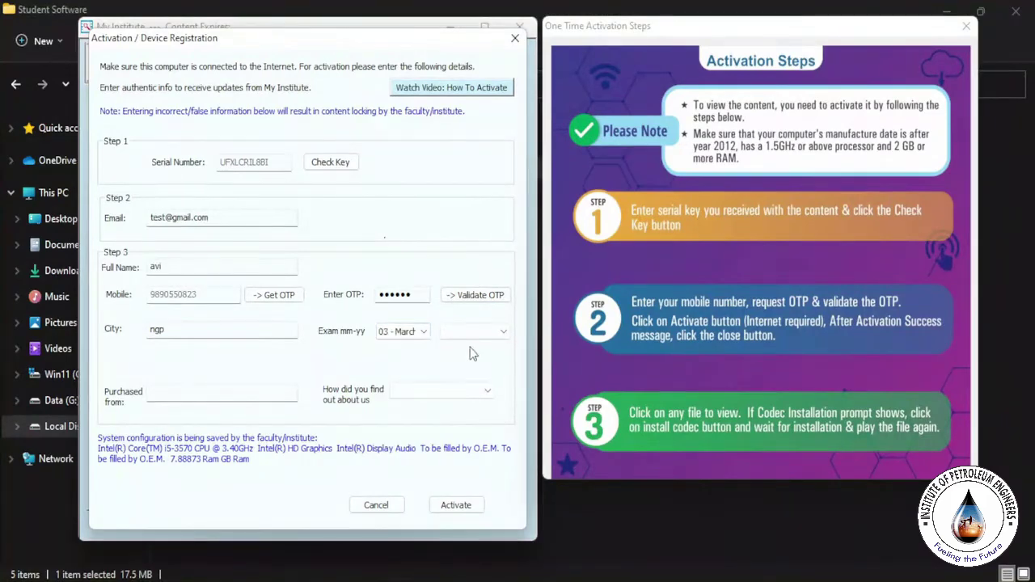
left_click(475, 335)
left_click(461, 344)
Step: Enter 'institute name' as purchase source, choose Reference, and activate the content
left_click(268, 392)
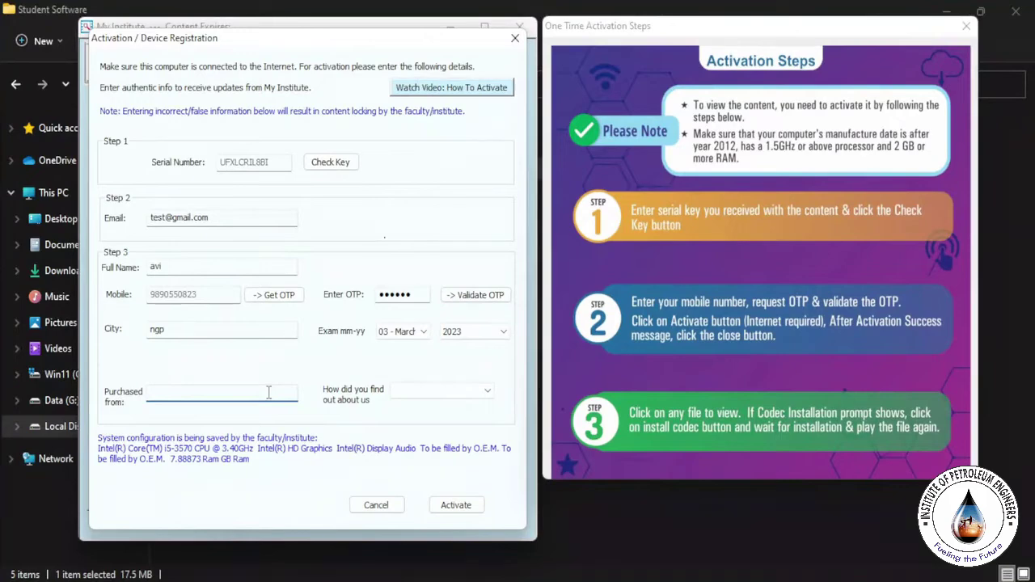
type("institute name")
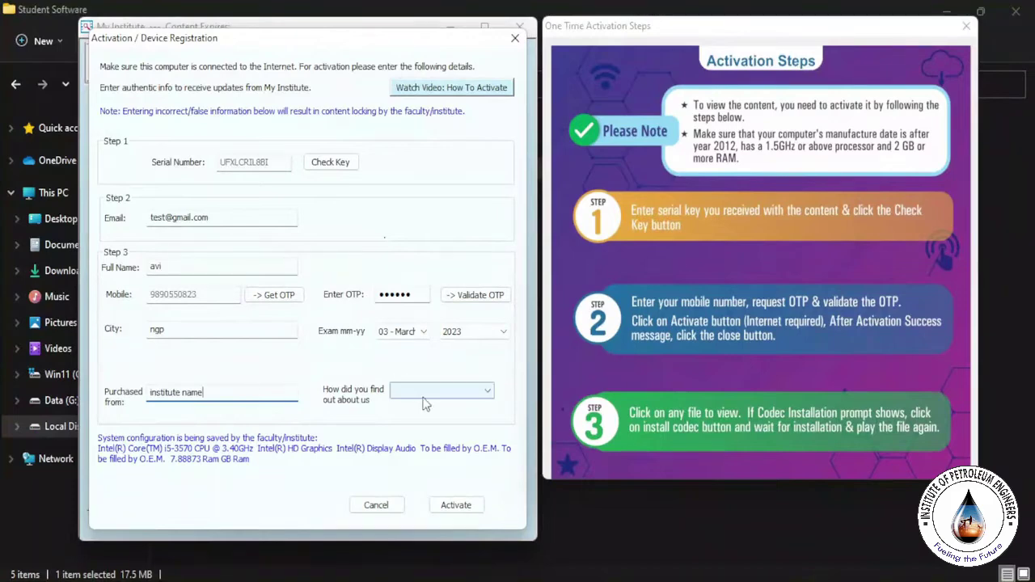
left_click(429, 393)
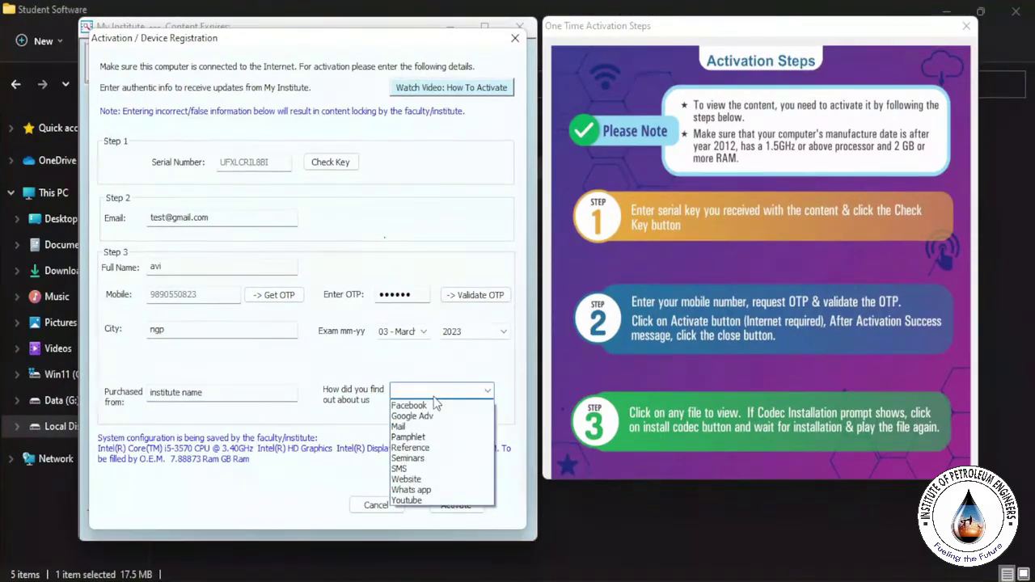
left_click(422, 448)
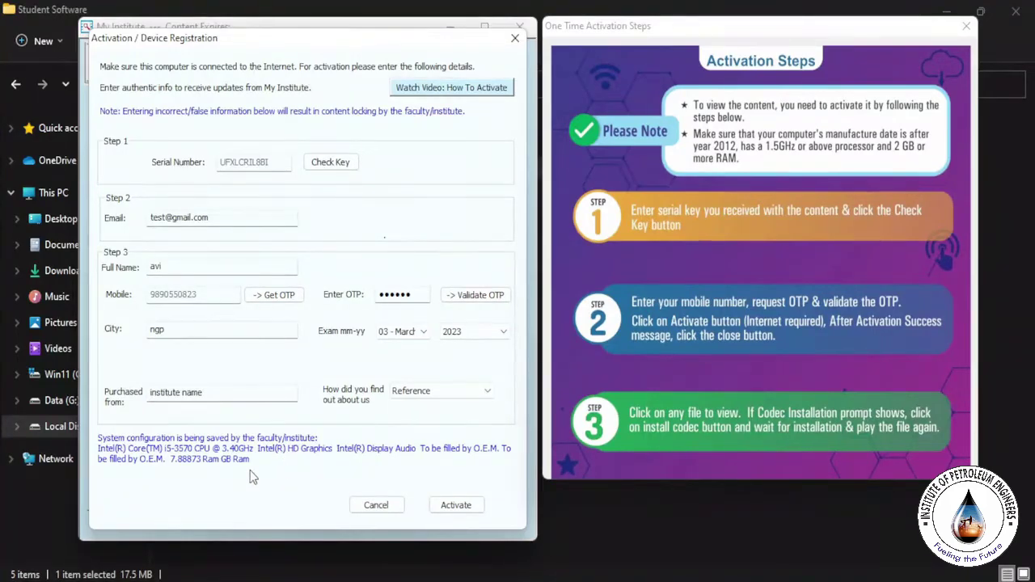
left_click(477, 509)
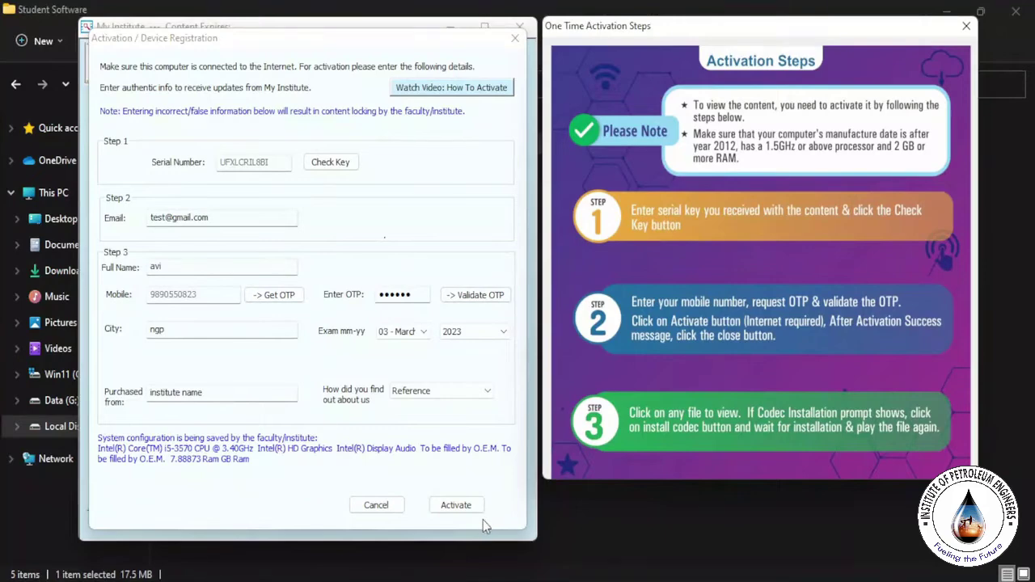
left_click(466, 508)
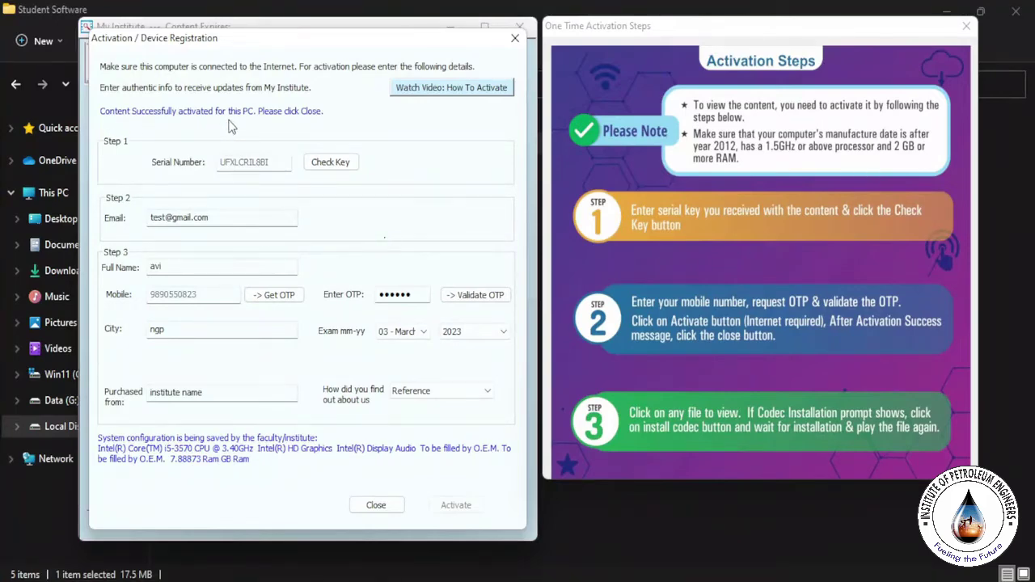
Step: Close the completed activation form to reach the main content list
left_click(380, 507)
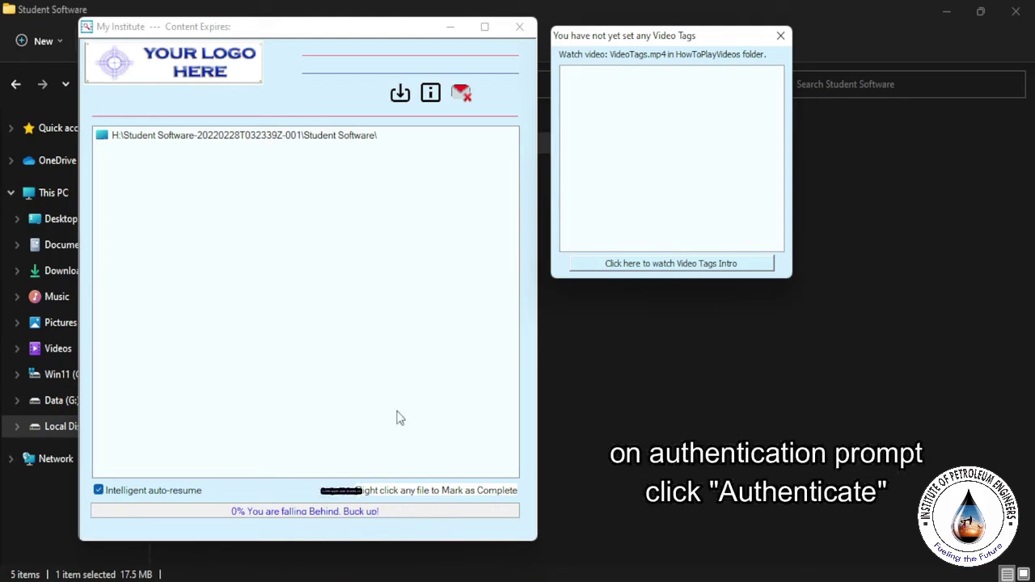
Step: Download only the 6 MB HowToStartVideoSoftware AutoConfig video from the Lectures list
left_click(404, 94)
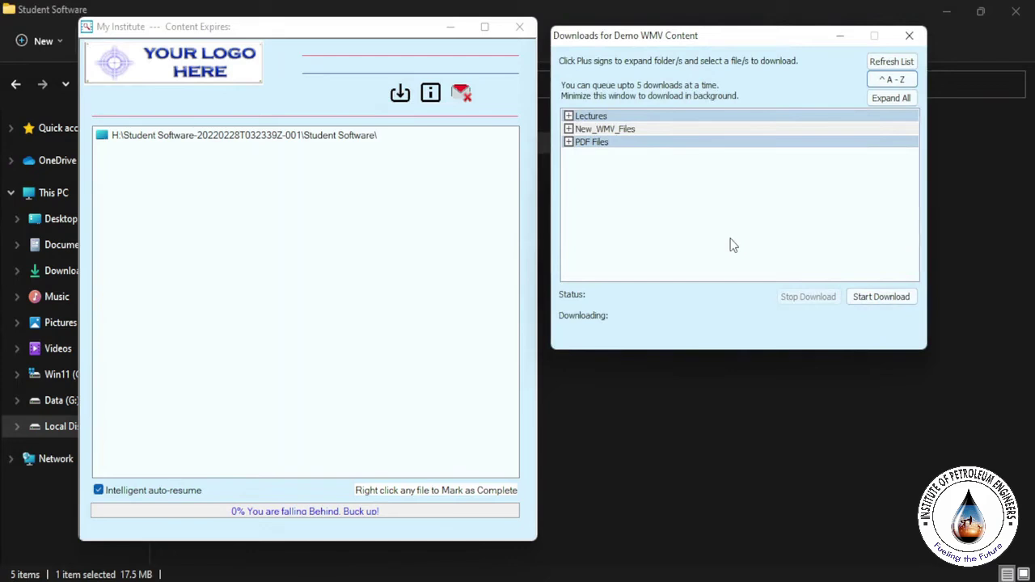
left_click(569, 115)
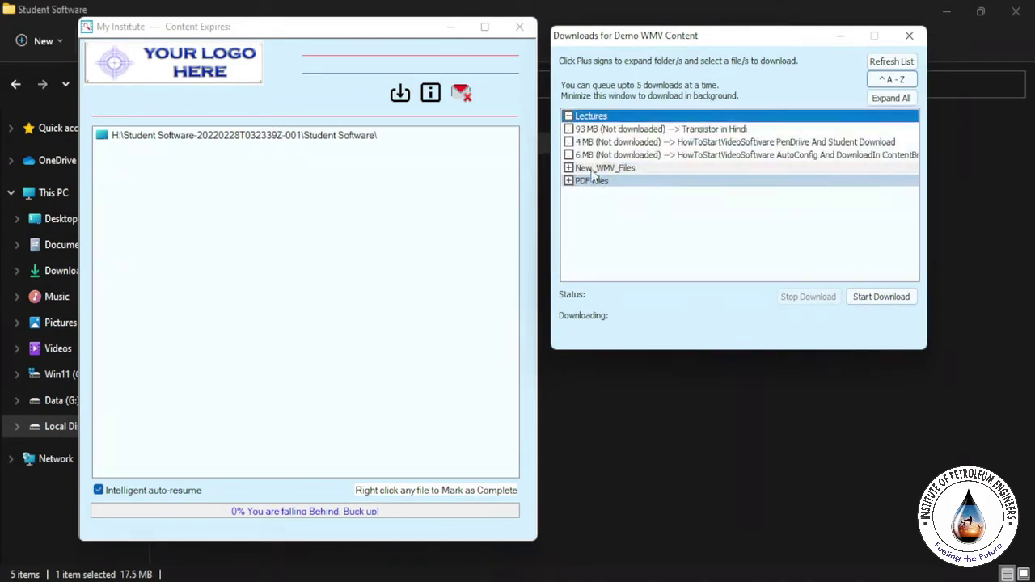
left_click(569, 130)
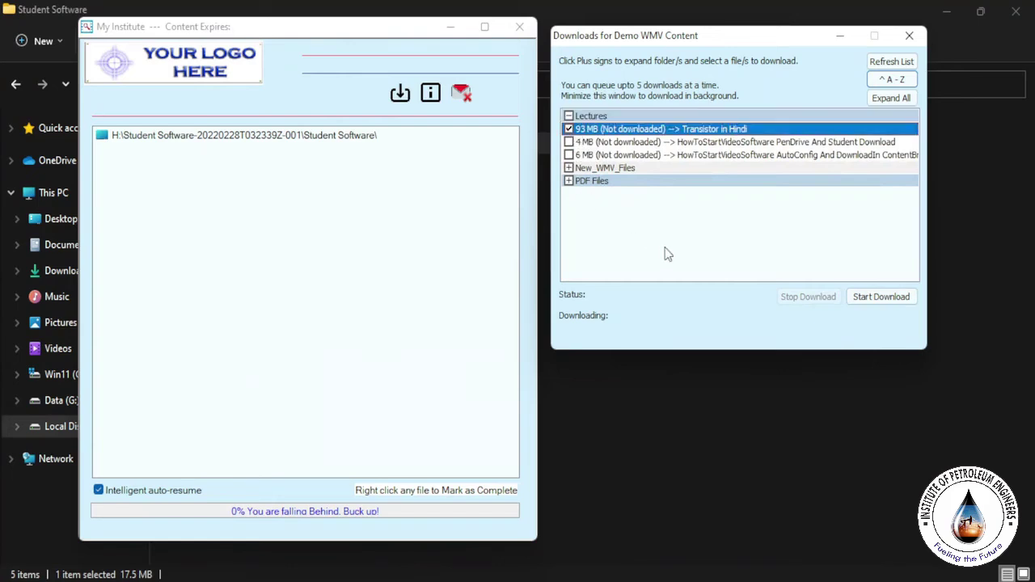
left_click(569, 141)
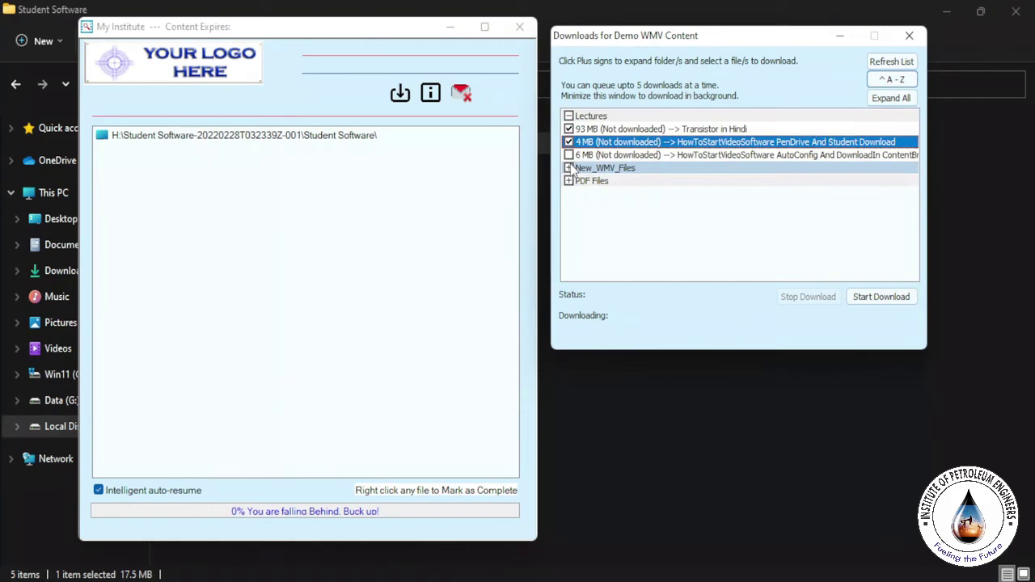
left_click(570, 154)
left_click(569, 142)
left_click(569, 129)
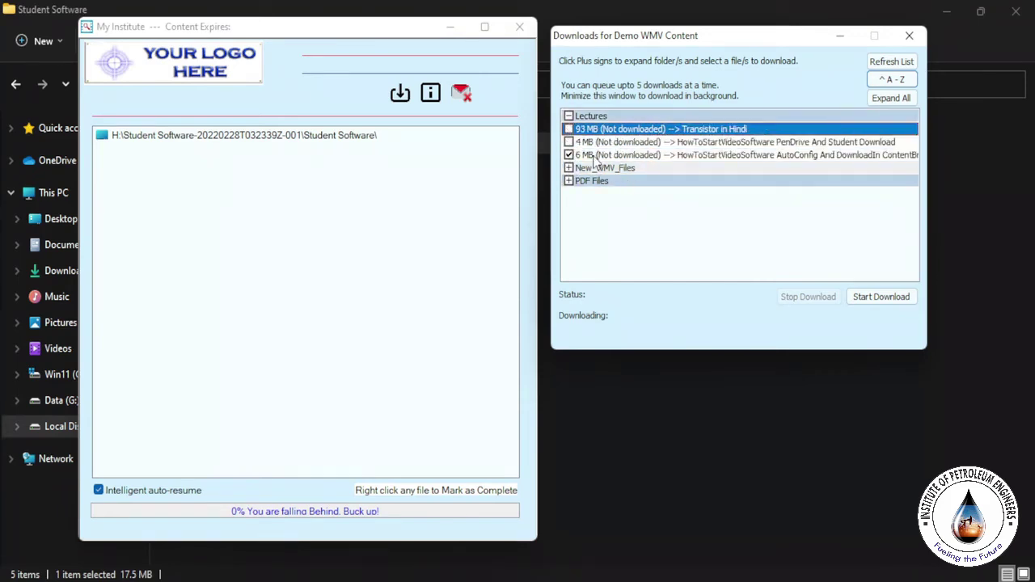
left_click(874, 300)
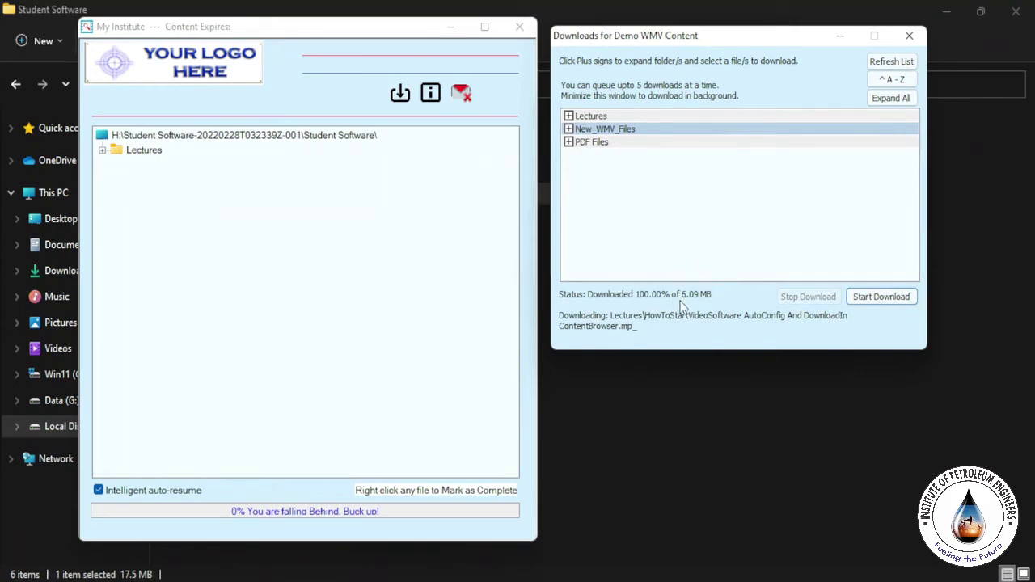
Step: Open the HowToStartVideoSoftware AutoConfig lecture from the Lectures folder and start installing the missing codec
left_click(570, 115)
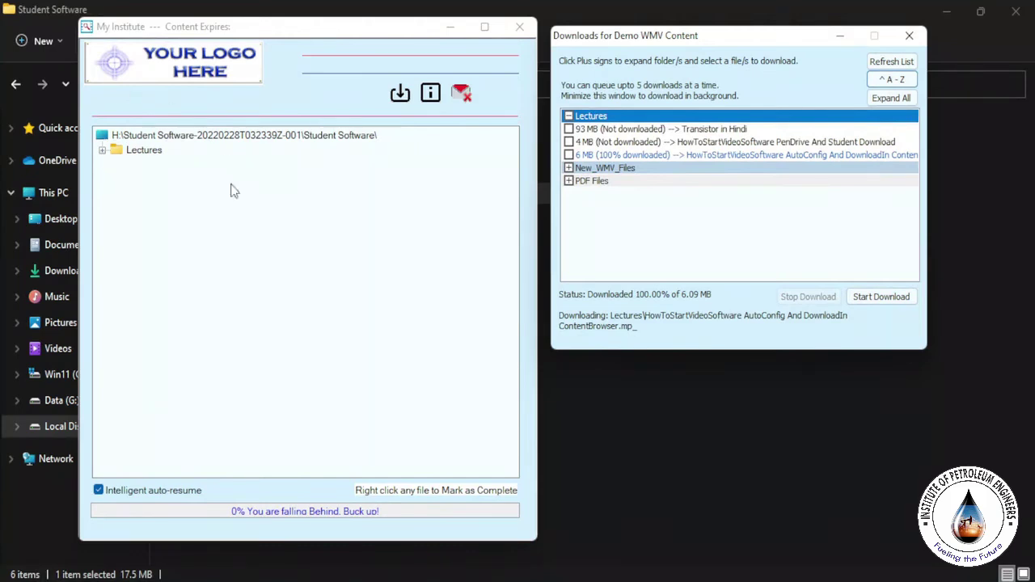
left_click(102, 151)
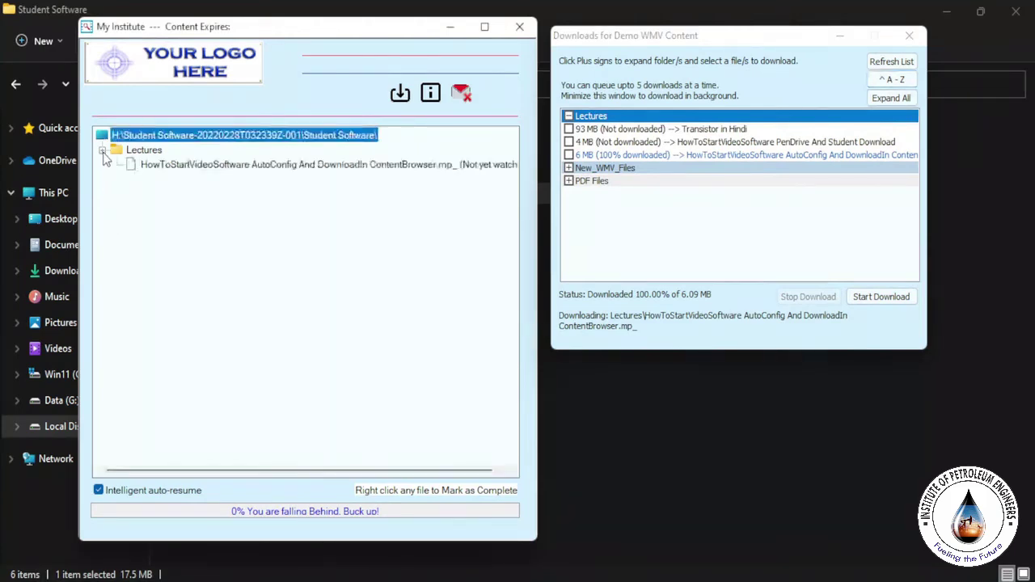
double_click(285, 170)
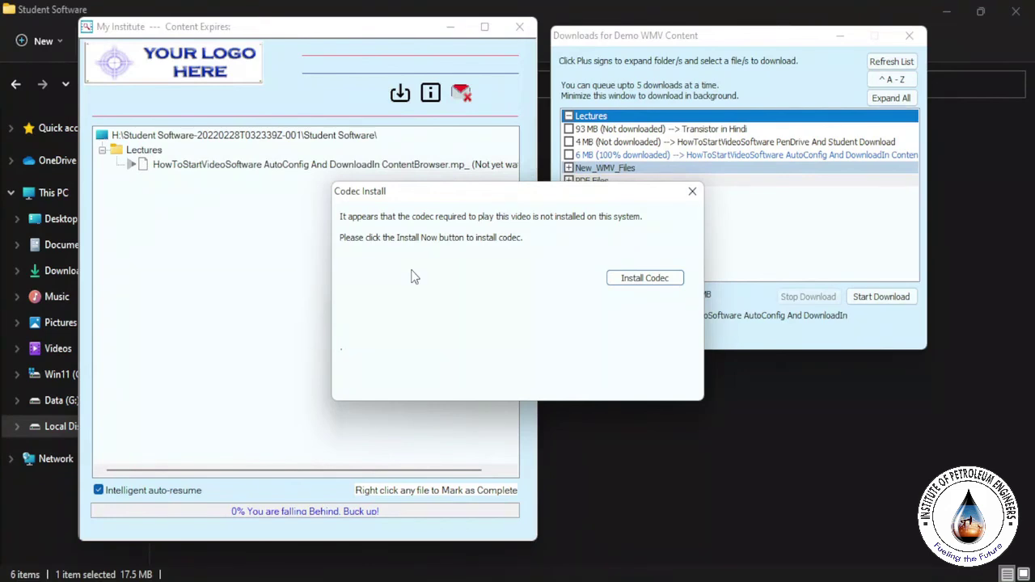
left_click(645, 279)
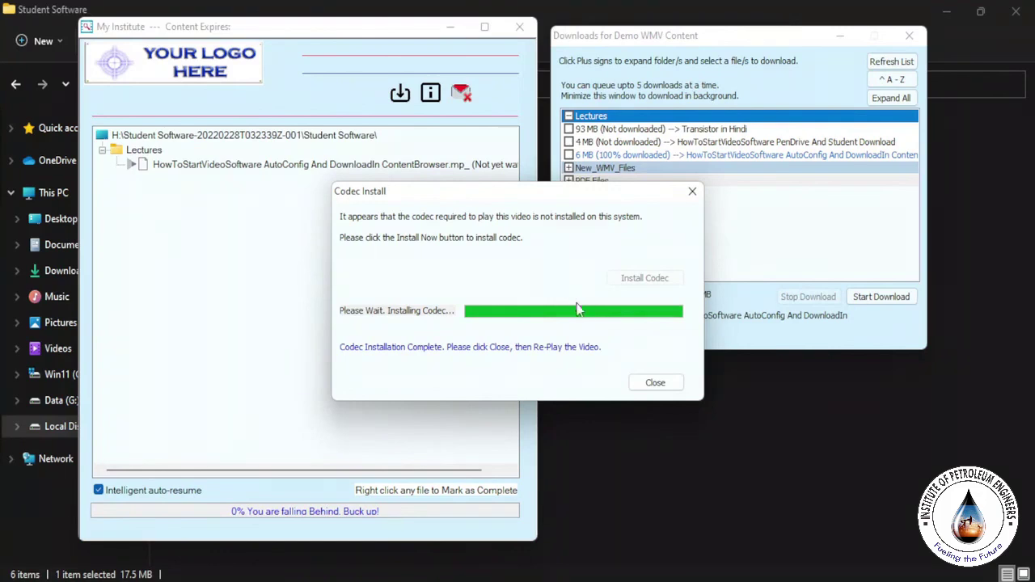
Step: Close the codec dialog once it reports Codec Installation Complete
left_click(655, 384)
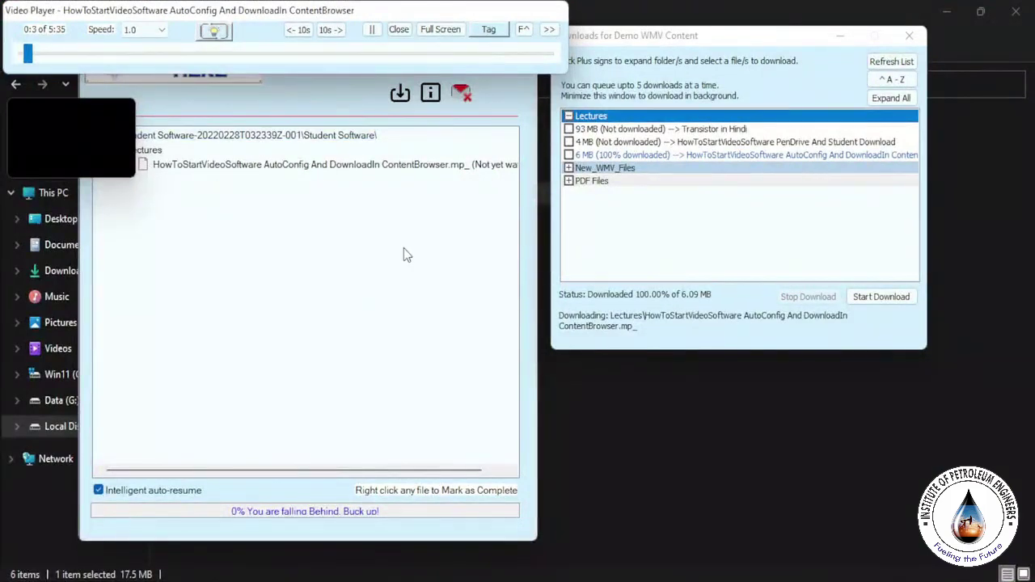
Step: Close the Video Player after the AutoConfig lecture plays briefly
left_click(400, 30)
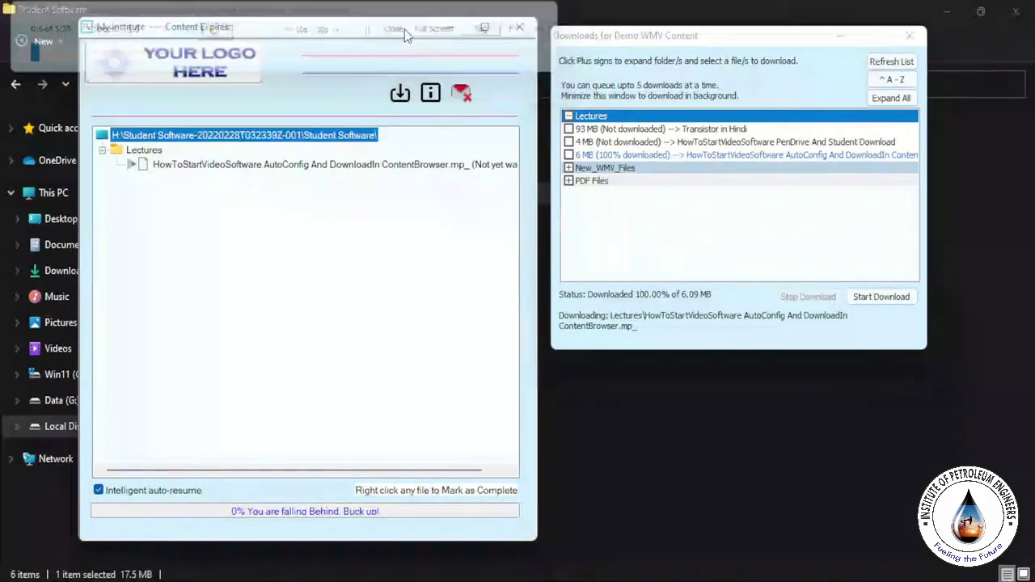